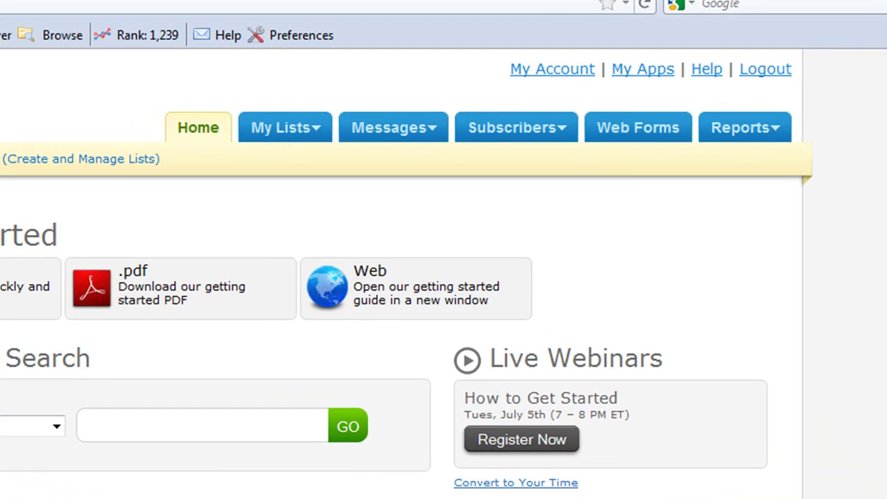
Open the Web Forms section of the AWeber account.
click(638, 128)
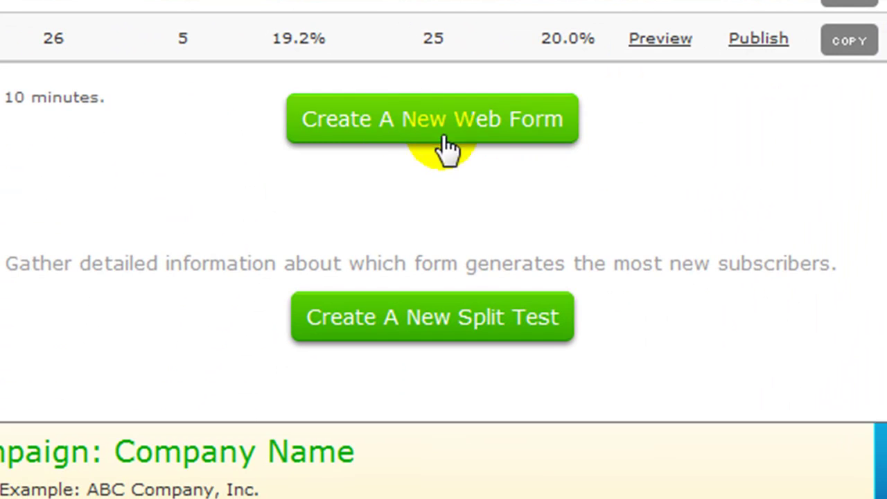
Start a new web form with Name and Email fields and dismiss the Setup Wizard banner.
click(521, 127)
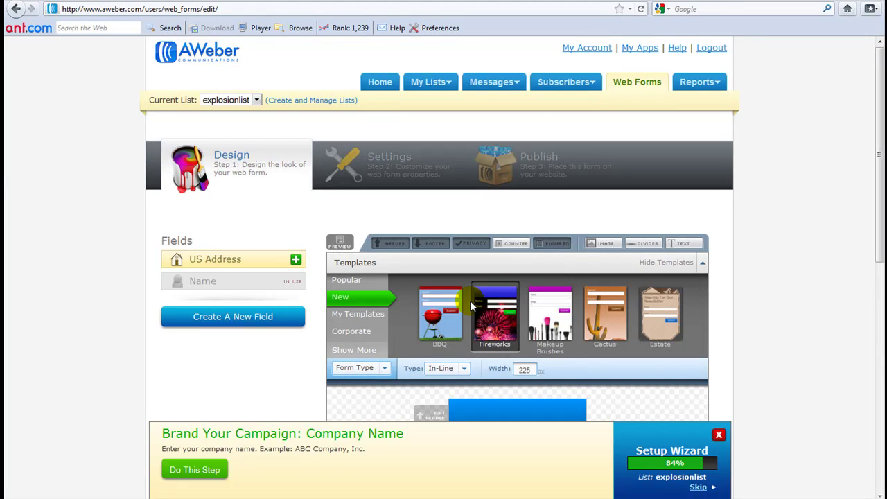
scroll(794, 281, down, 2)
scroll(794, 280, down, 2)
scroll(794, 281, down, 1)
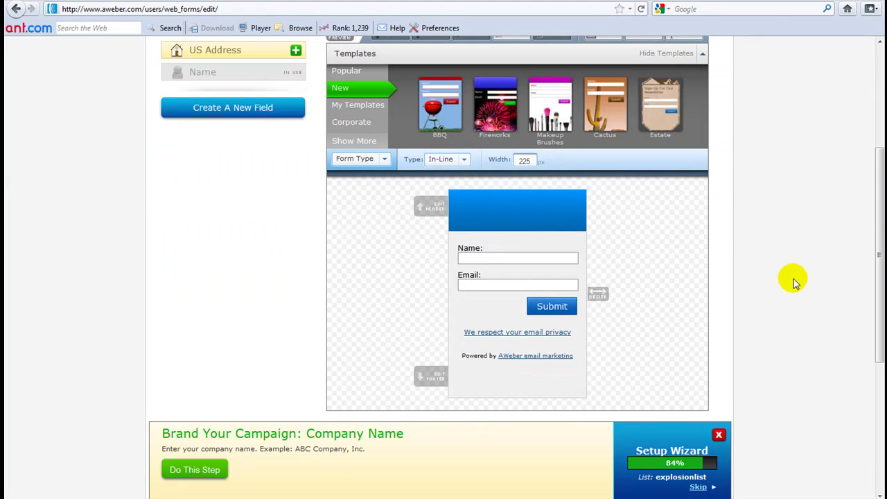
scroll(794, 281, up, 2)
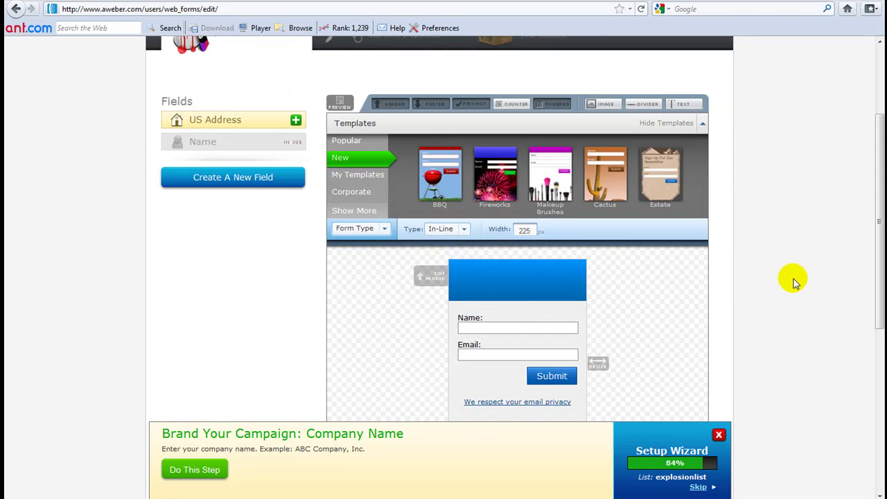
click(719, 435)
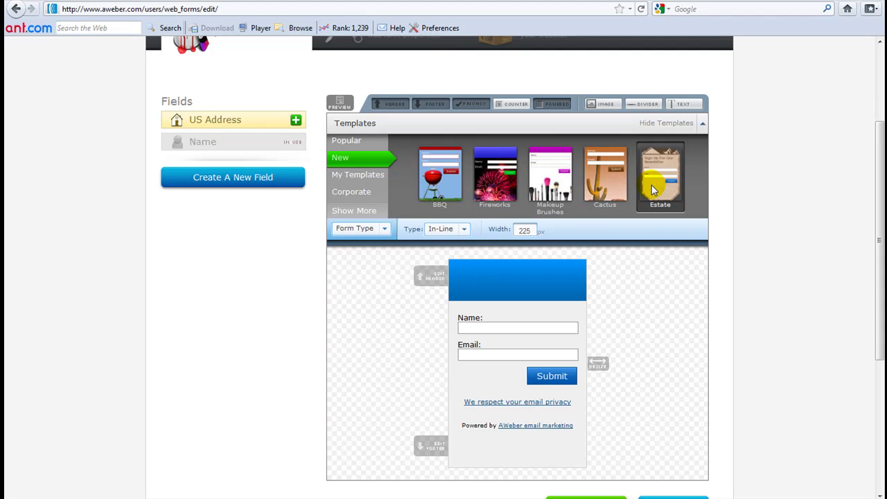
click(541, 284)
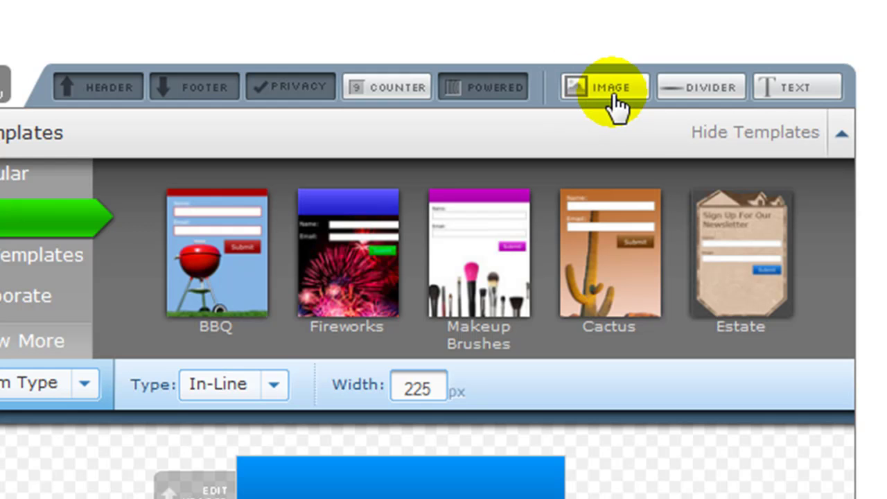
Add the 'Freebies + Money... Learn More' image by pasted URL, description 'myfreething', centered.
click(613, 104)
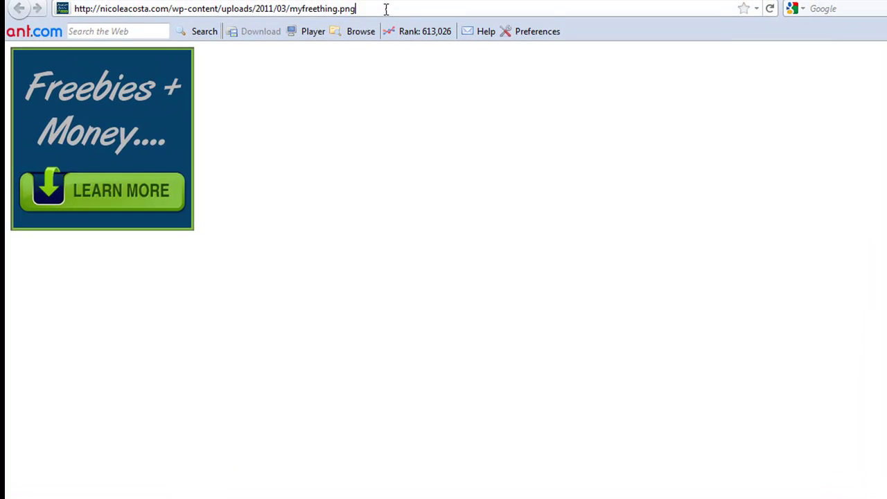
click(386, 9)
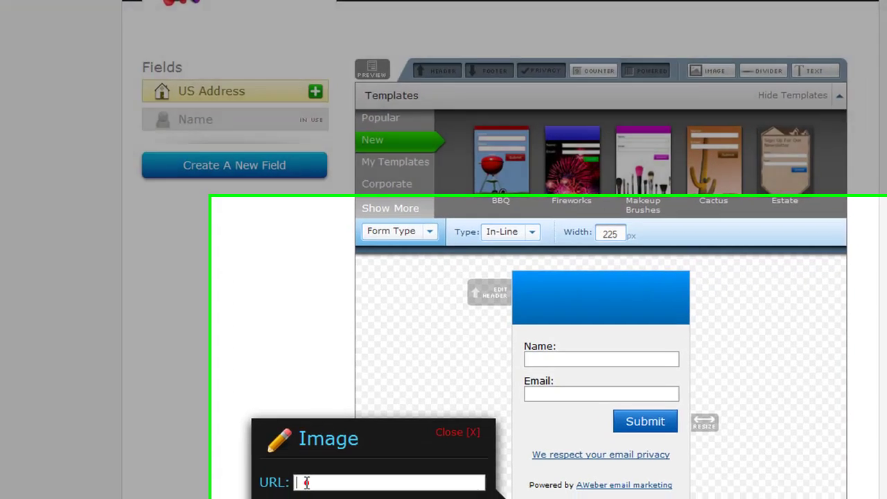
click(122, 373)
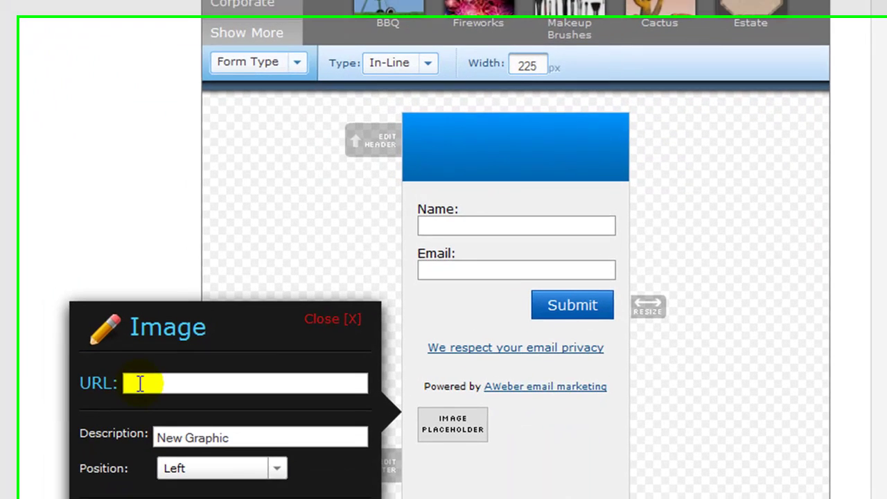
key(ctrl+v)
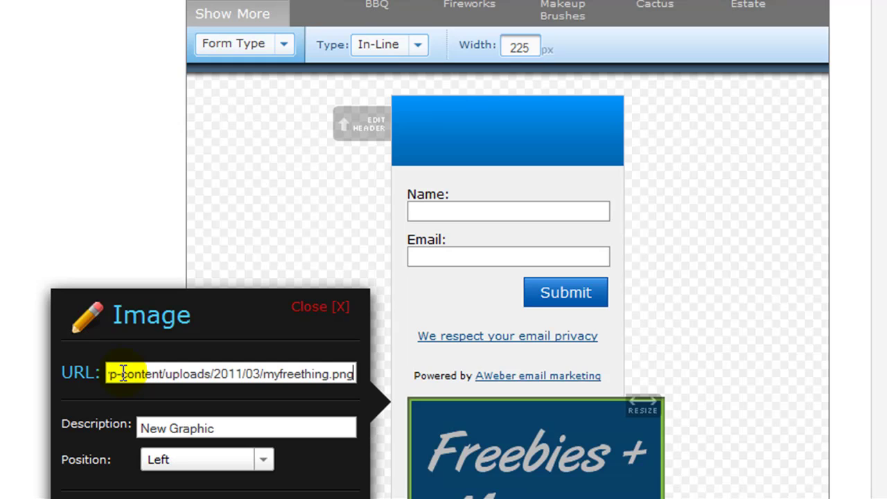
scroll(122, 372, down, 5)
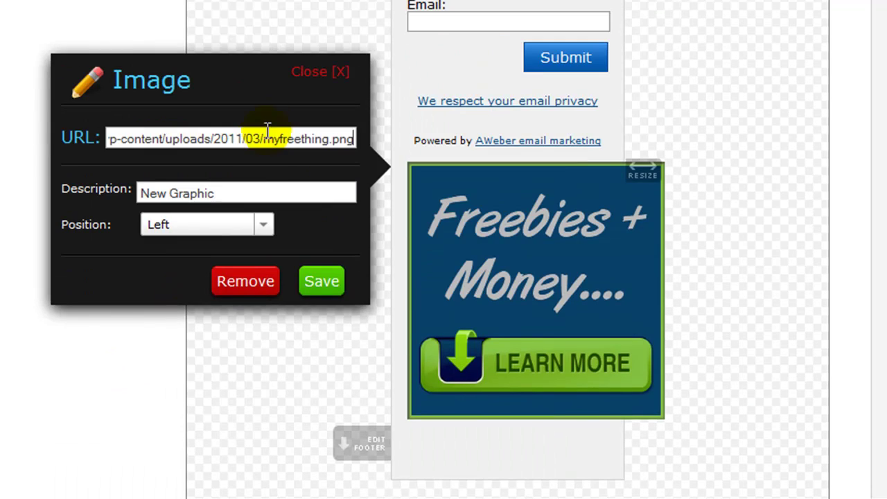
click(266, 228)
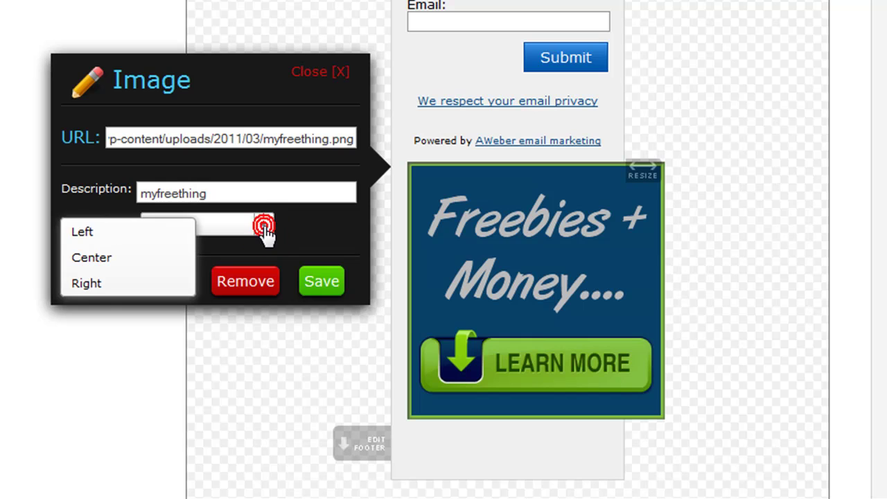
click(115, 261)
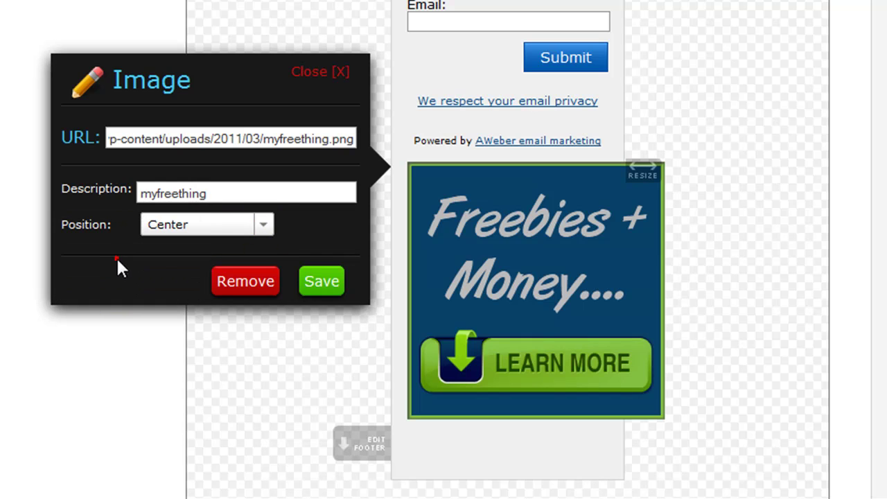
click(324, 282)
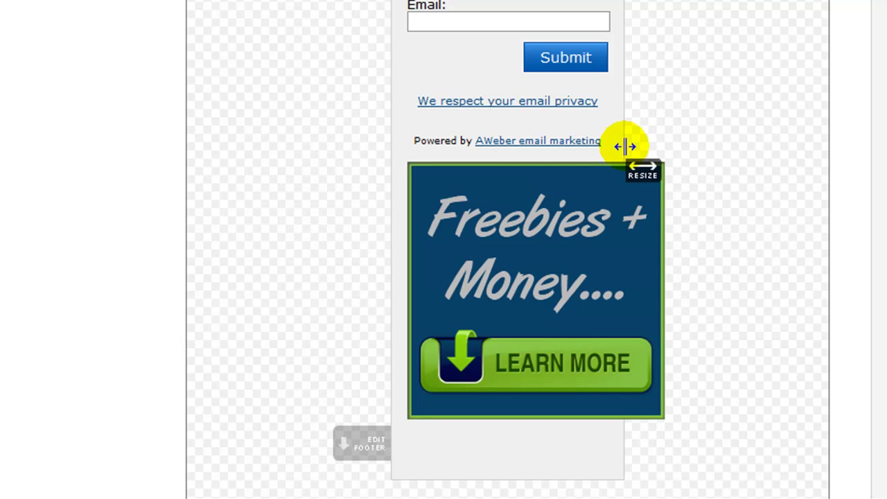
Widen the form slightly using the resize handle.
drag(626, 146, 671, 156)
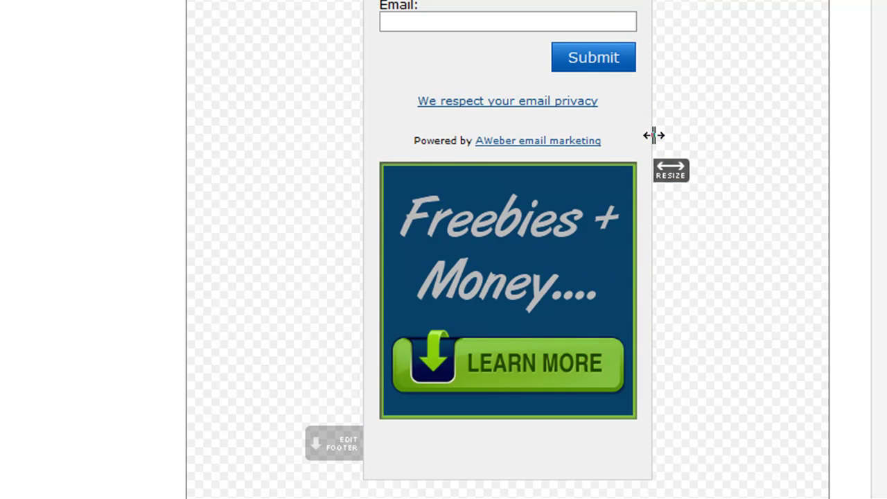
drag(654, 135, 652, 136)
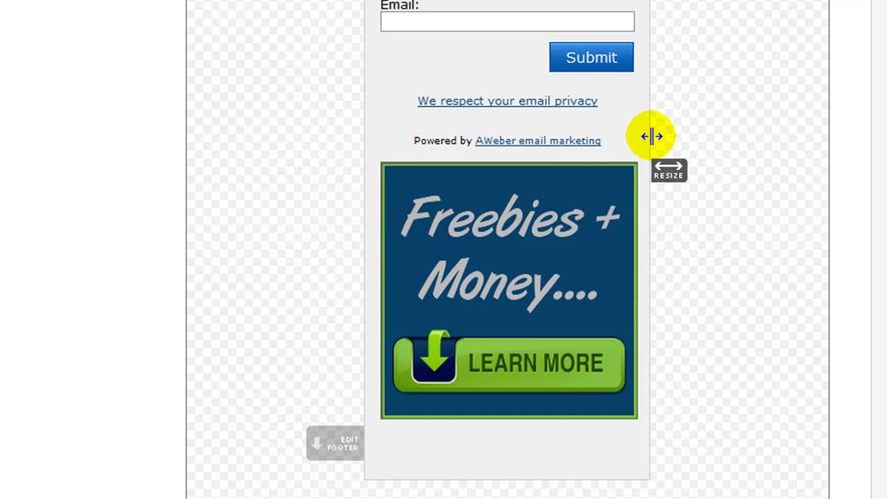
drag(652, 137, 654, 139)
mouse_move(508, 291)
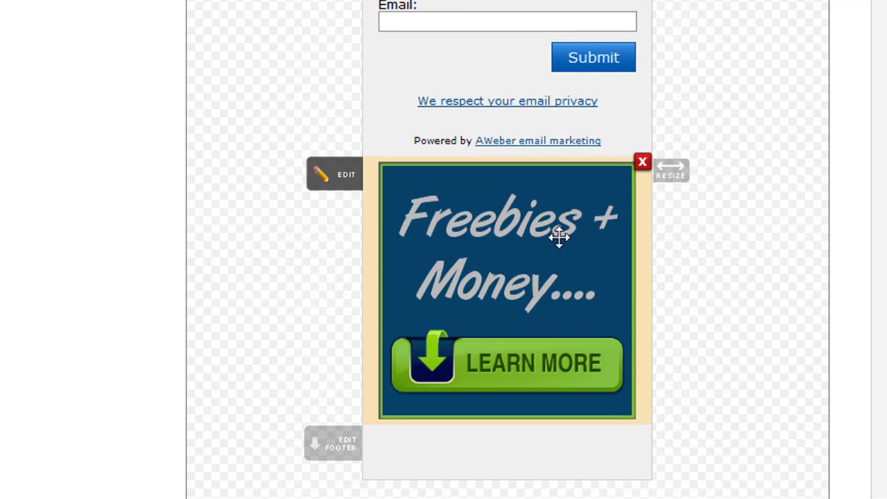
Re-center the image and move it below the blue header, above the Name and Email fields.
click(560, 237)
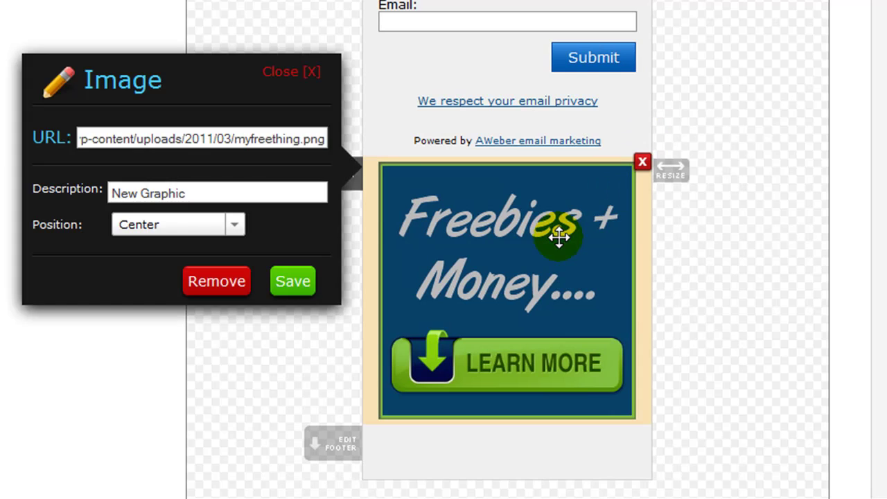
click(235, 229)
click(60, 232)
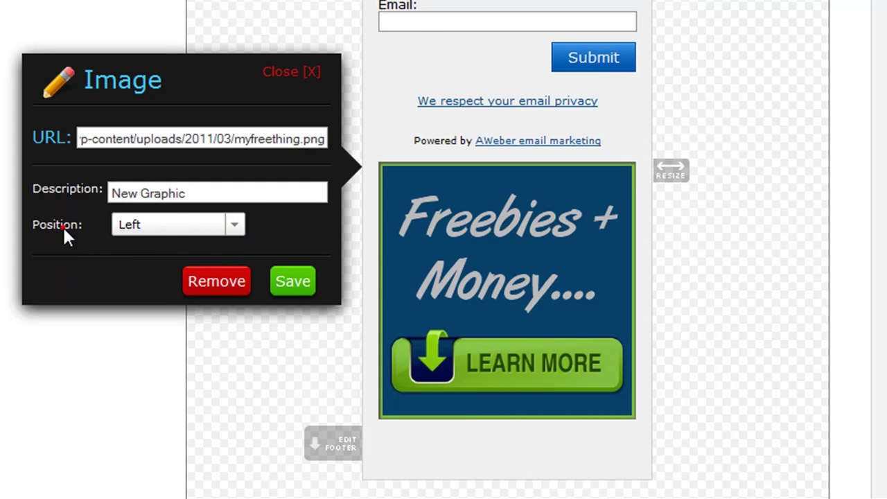
click(236, 226)
click(77, 255)
click(293, 281)
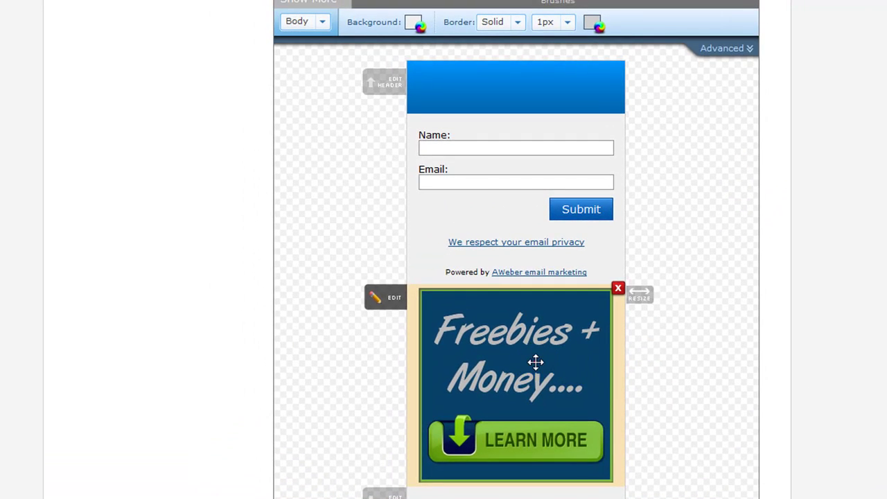
drag(535, 361, 563, 155)
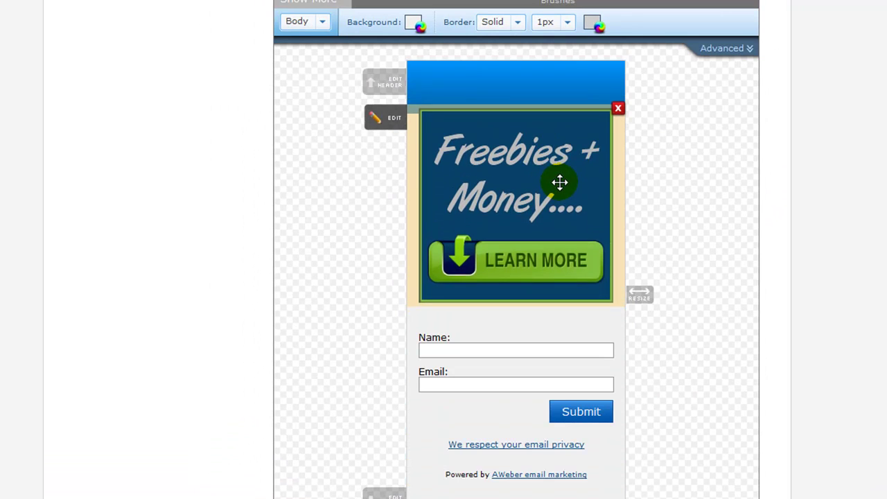
drag(563, 156, 559, 182)
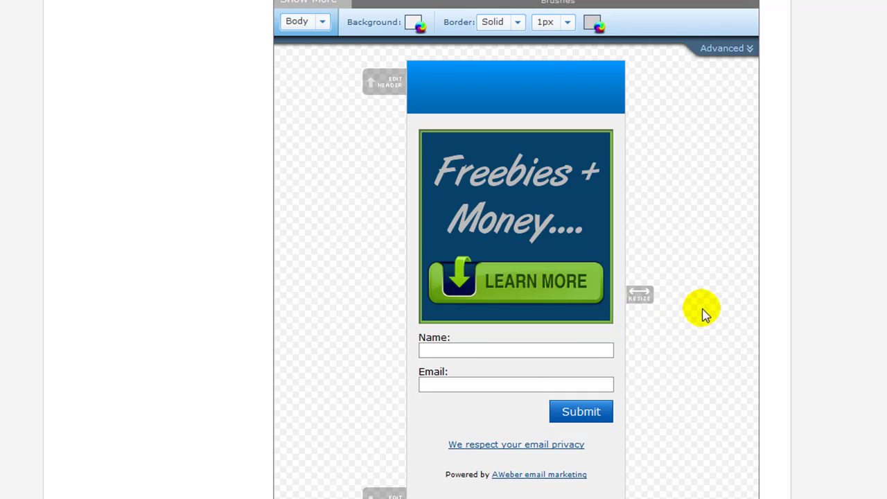
Add a text element reading 'It's great to be able to receive FREE things!'.
scroll(717, 322, up, 3)
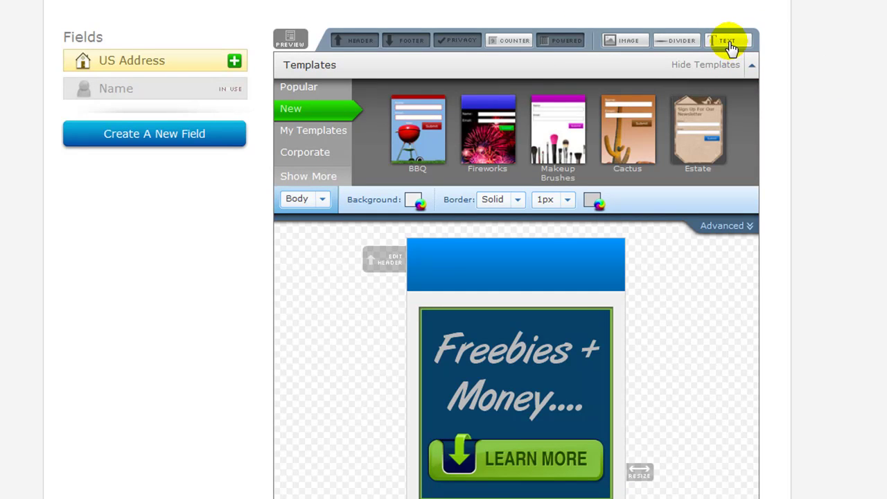
click(728, 43)
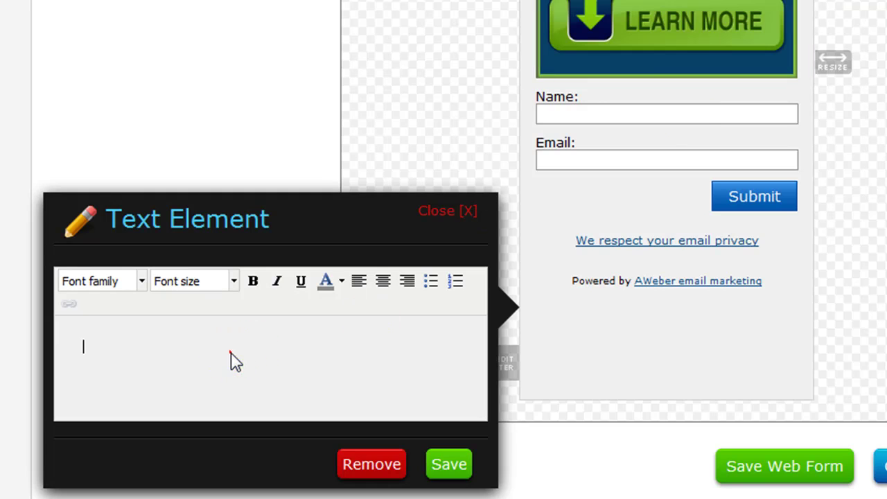
click(292, 363)
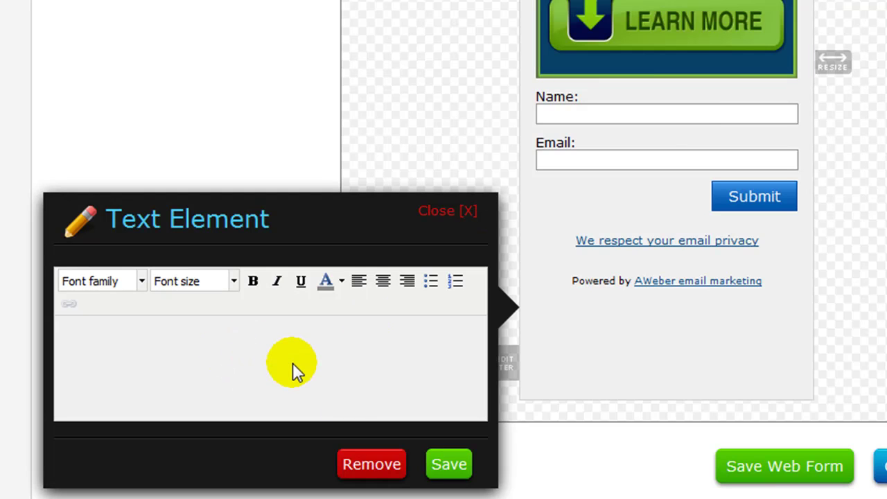
text(It's )
text(gre)
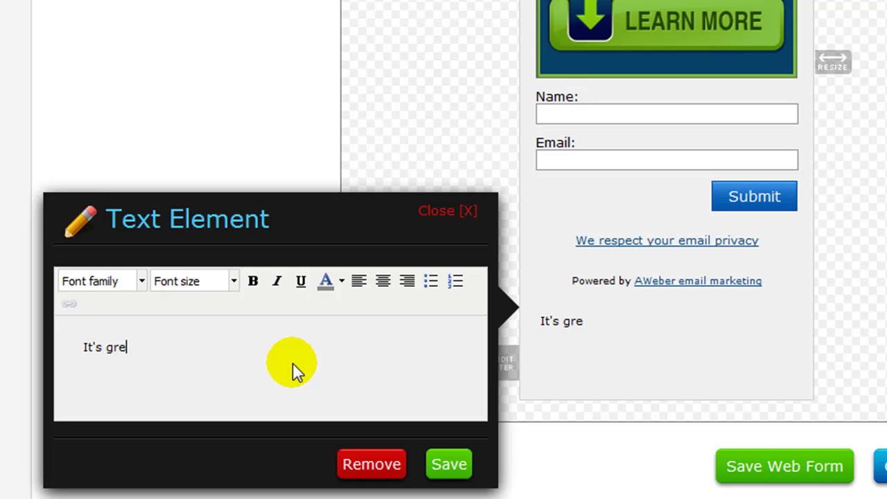
text(at )
text(to be a)
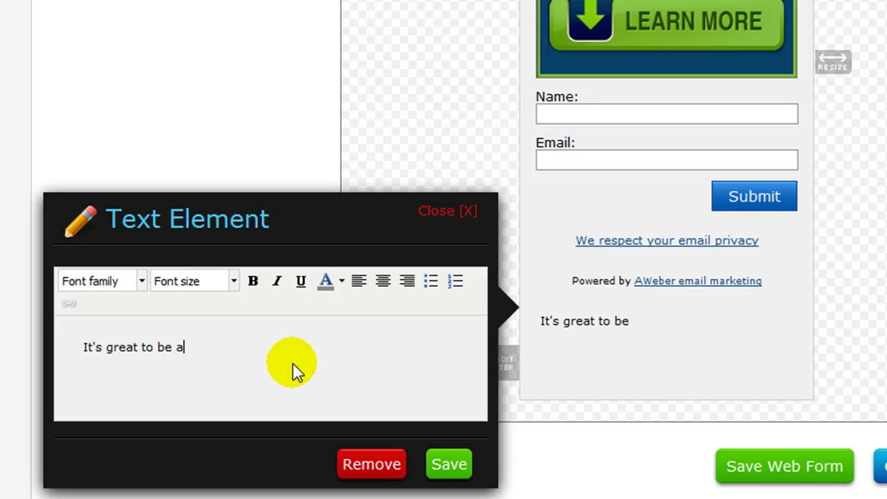
text(ble to re)
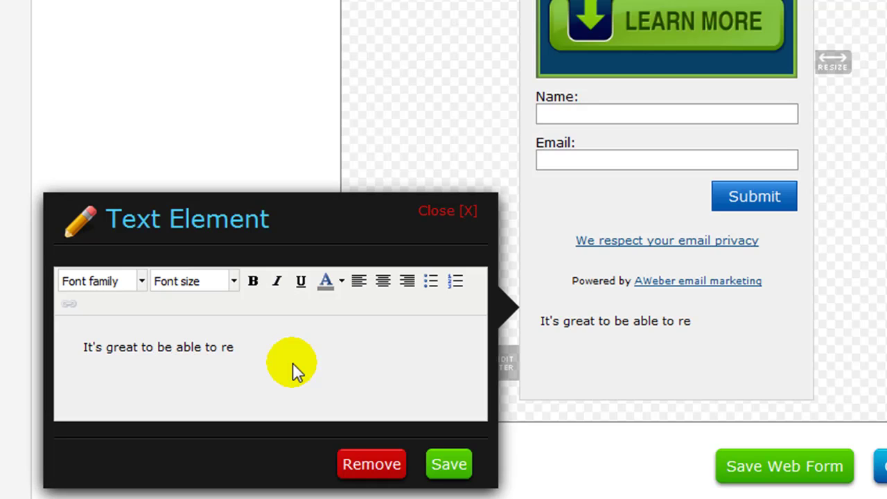
text(ceive)
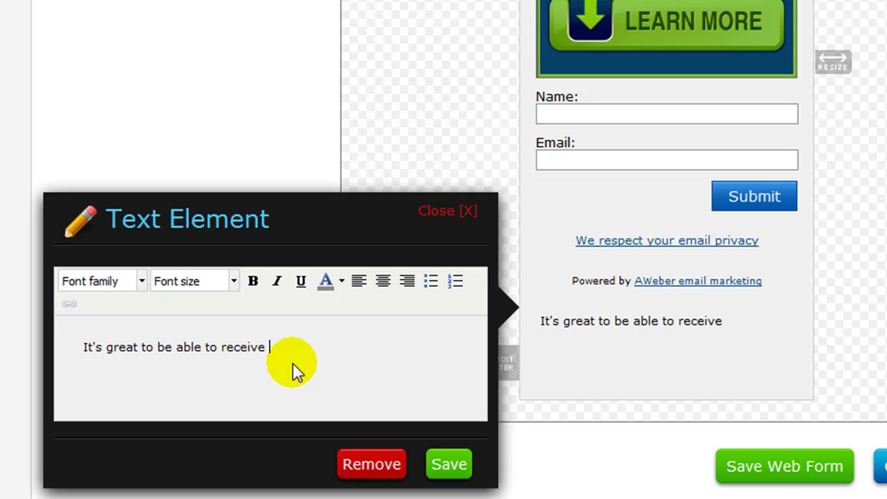
text( FREE thi)
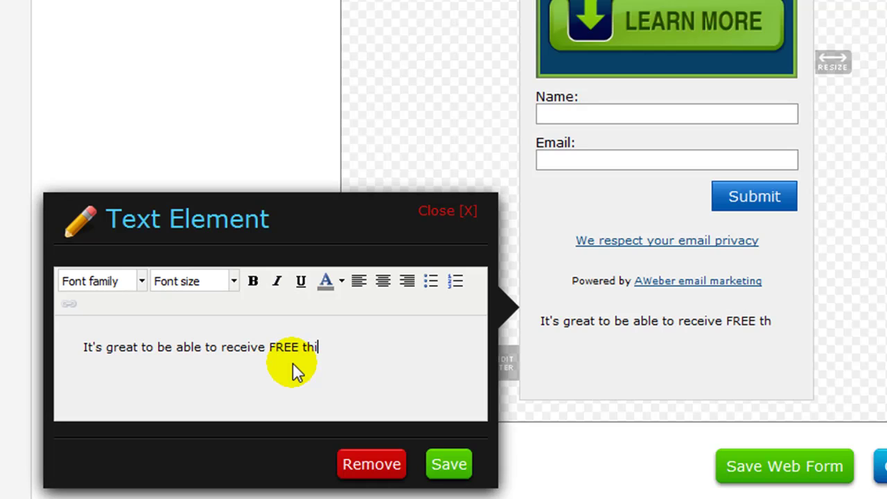
text(ngs)
text(!)
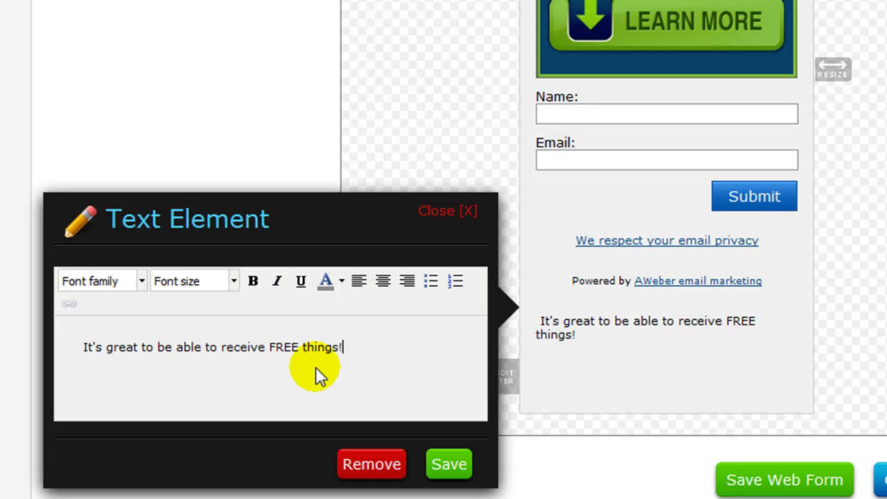
Make the whole sentence bold, without italics.
drag(348, 346, 63, 352)
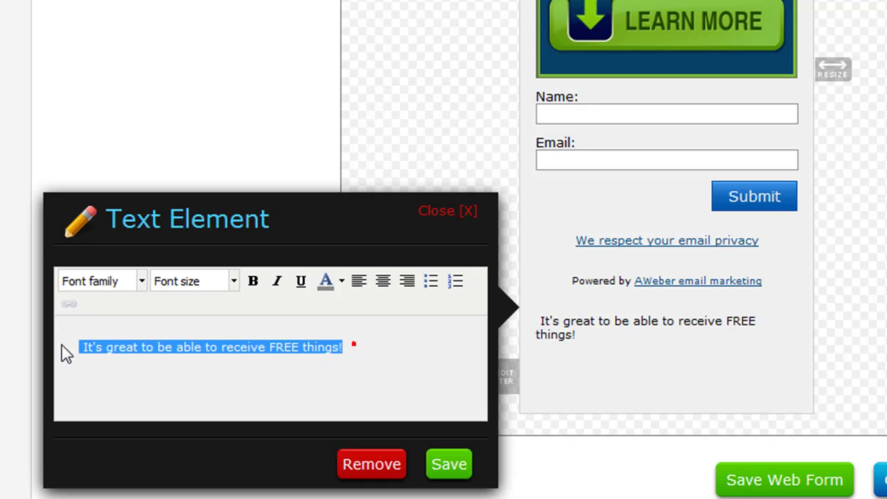
click(254, 282)
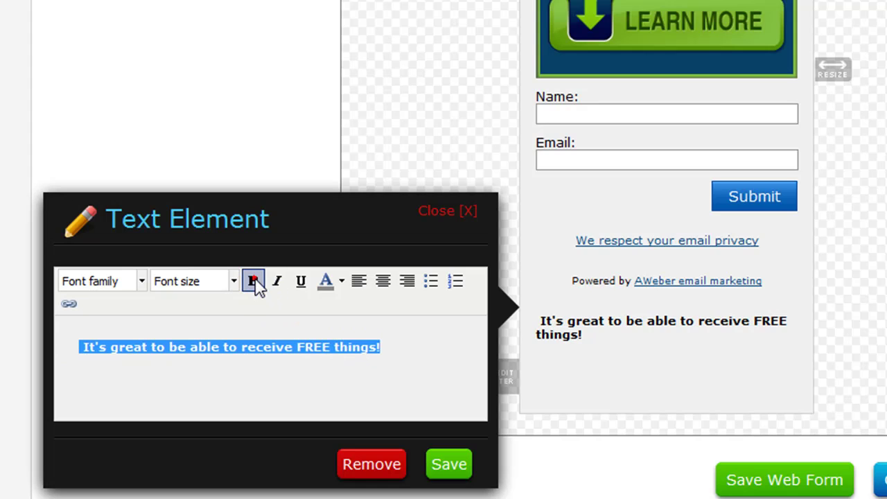
click(235, 281)
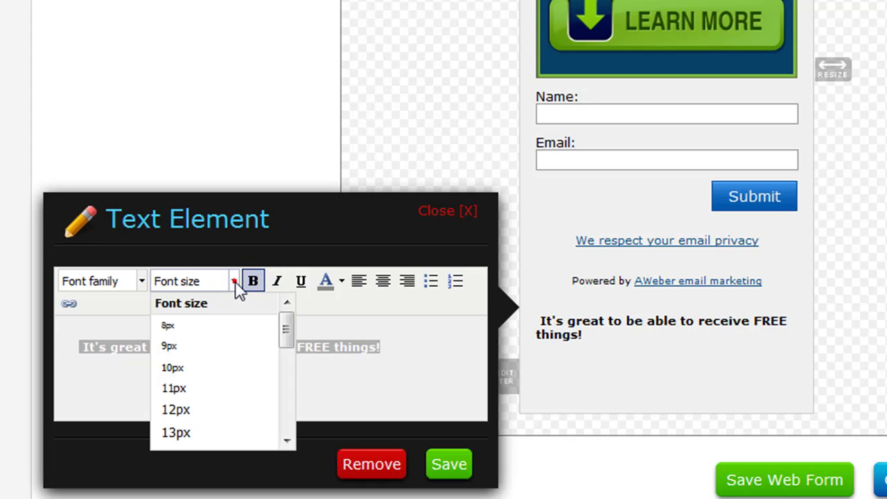
click(253, 281)
click(344, 346)
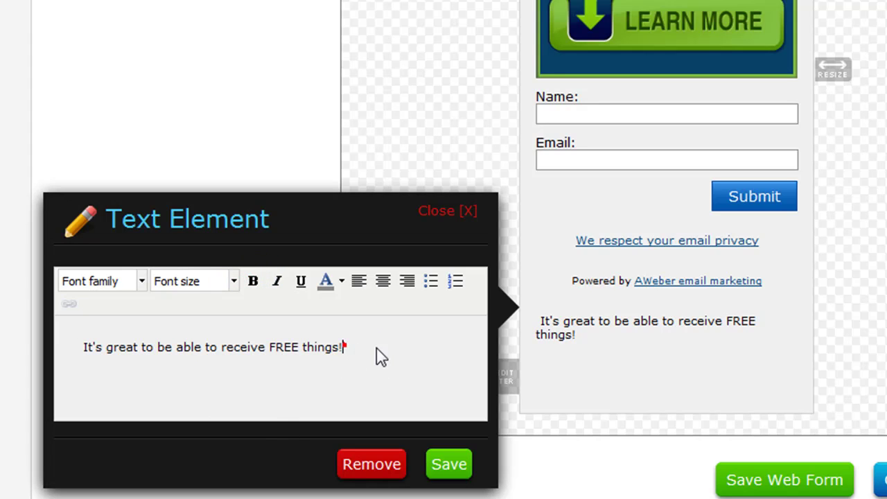
drag(364, 346, 77, 350)
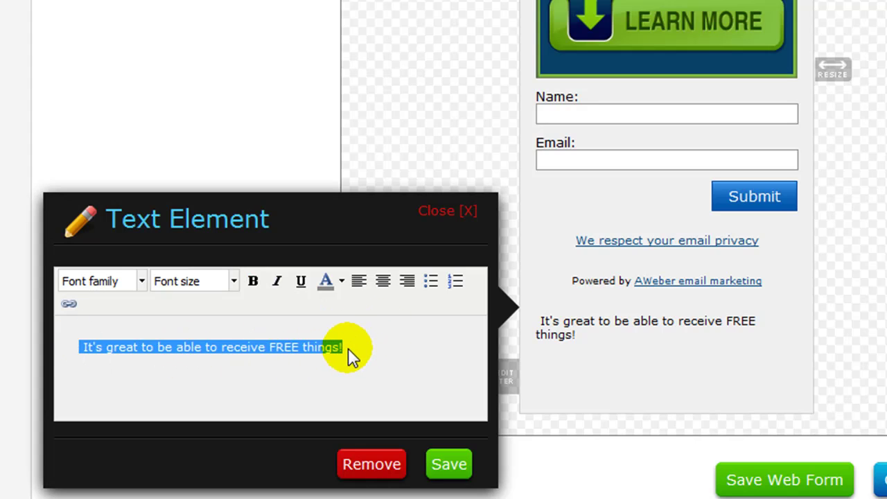
click(348, 348)
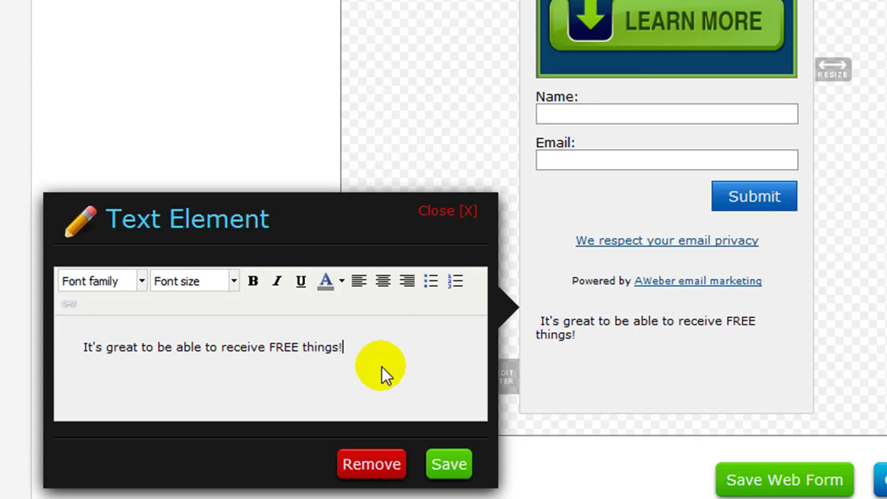
key(ctrl+a)
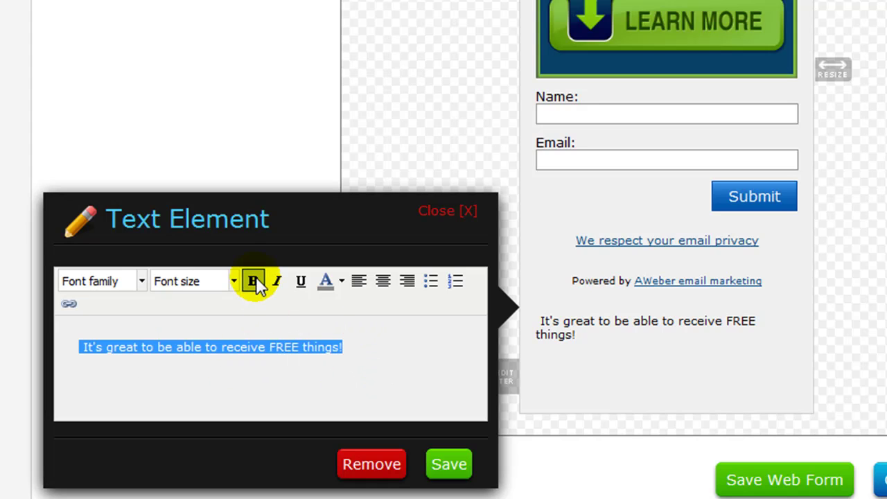
click(253, 281)
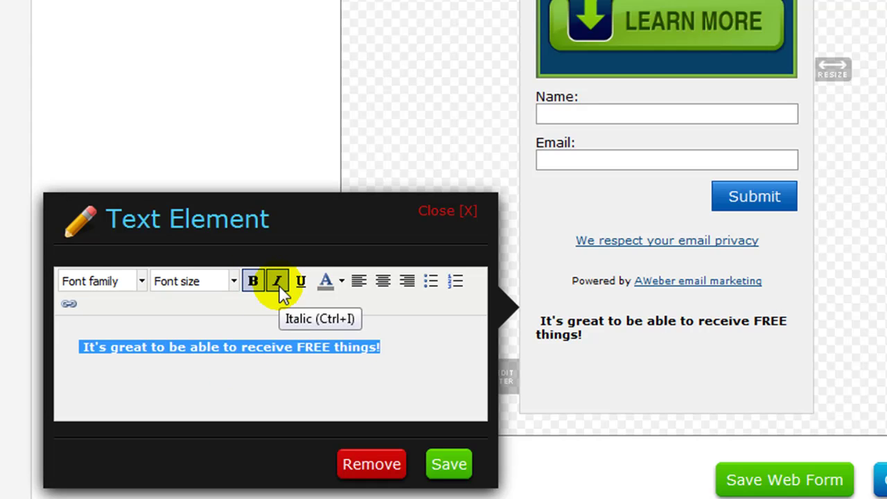
click(278, 283)
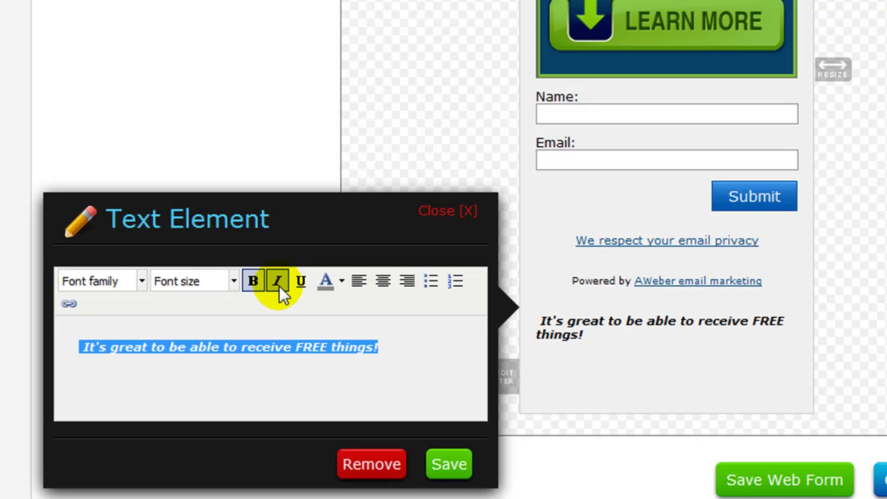
click(278, 283)
click(332, 348)
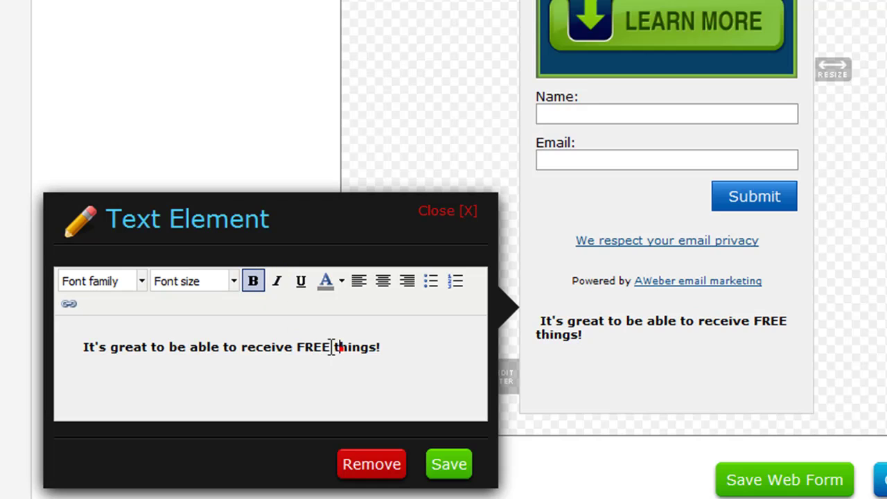
Italicize and underline the word FREE, and center-align the line.
drag(330, 347, 297, 348)
click(278, 283)
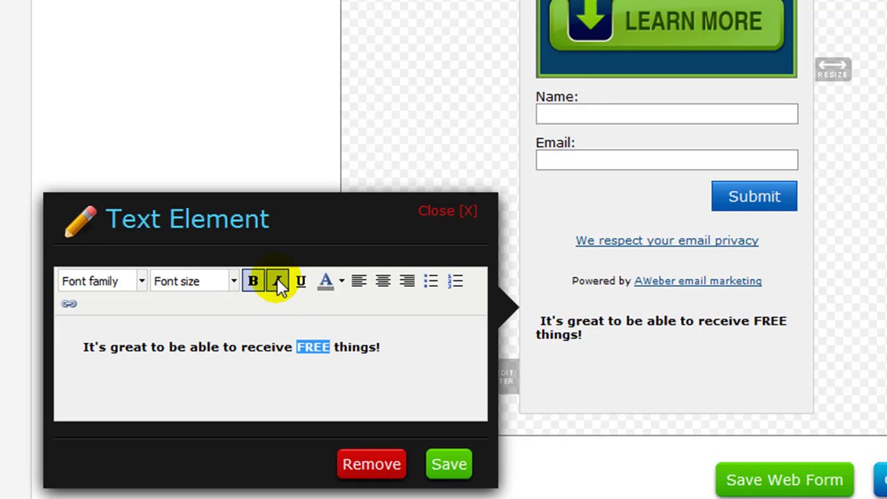
click(302, 283)
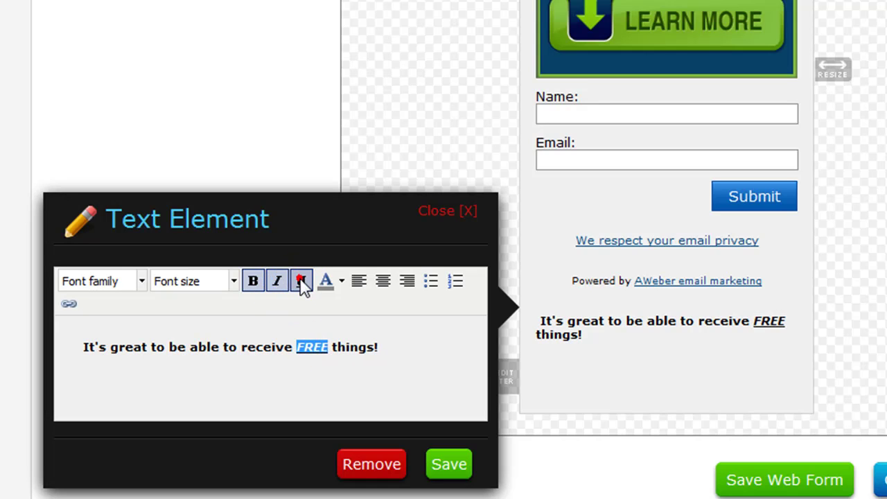
click(381, 282)
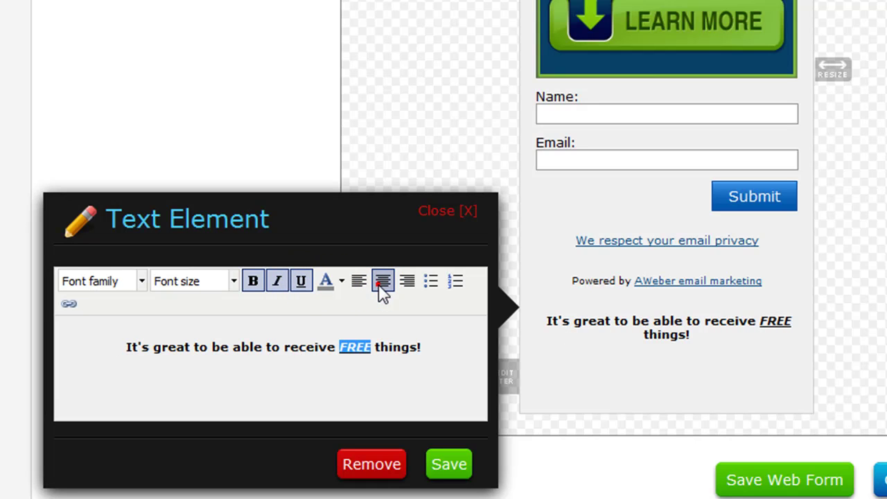
click(249, 321)
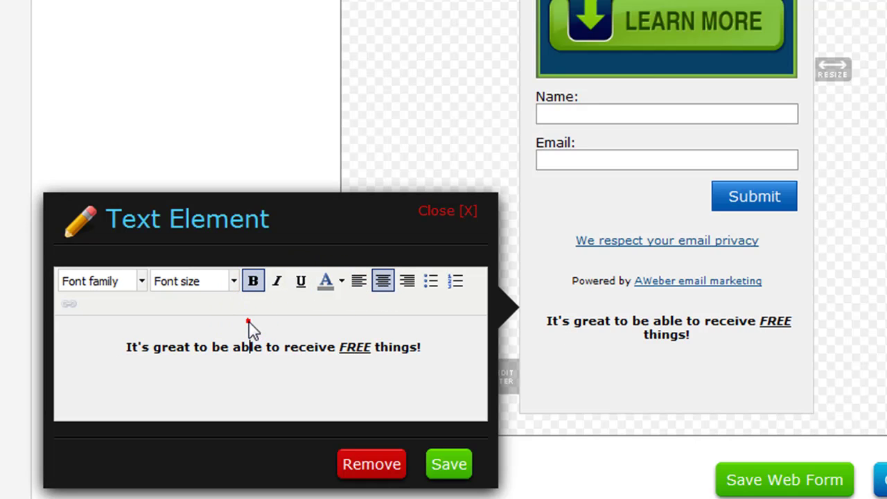
click(430, 345)
click(142, 350)
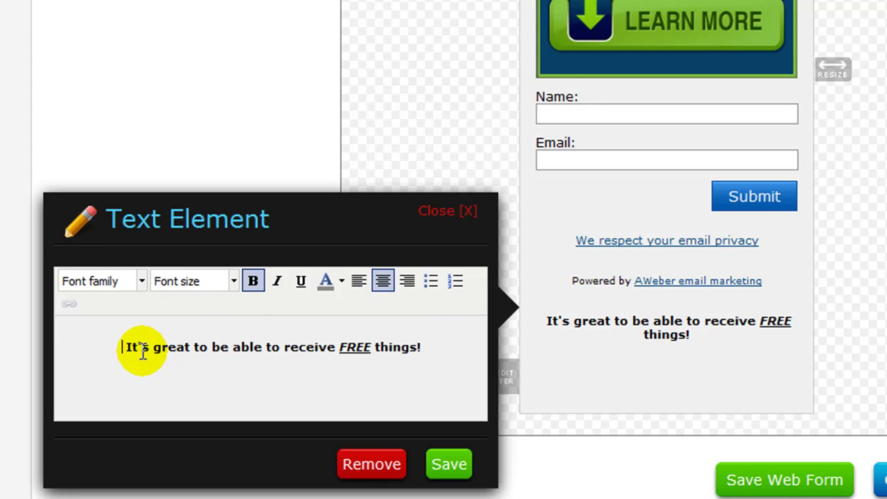
Enlarge the whole line to 14px, leaving the font family unchanged.
key(ctrl+a)
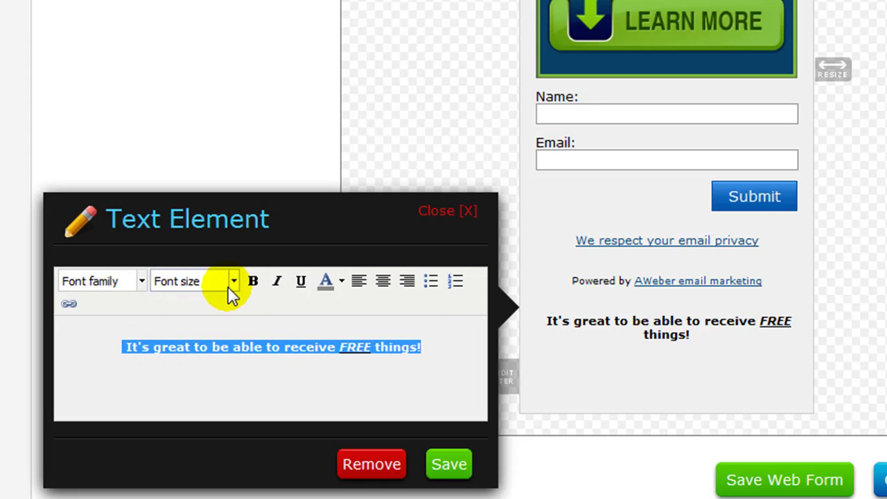
click(234, 284)
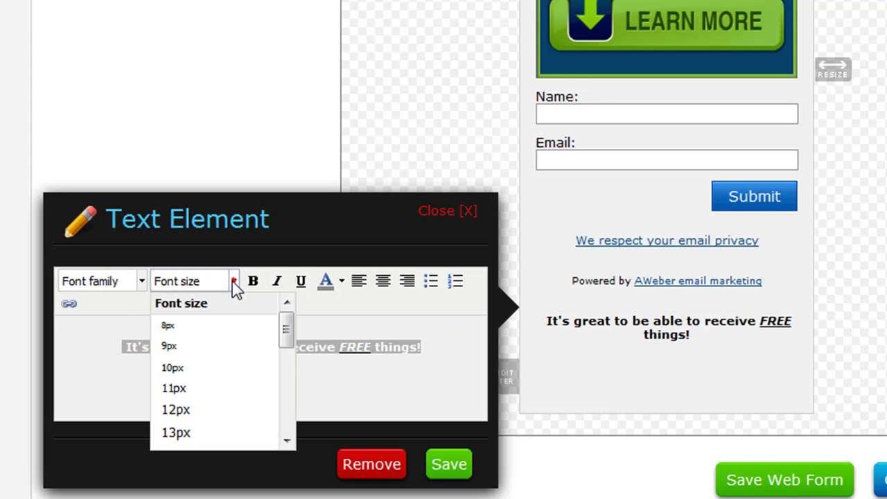
click(192, 412)
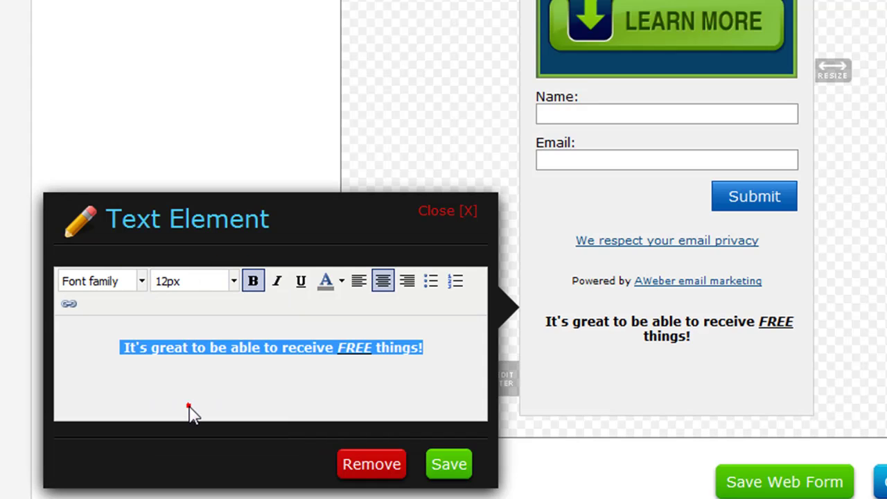
click(233, 282)
scroll(194, 416, down, 1)
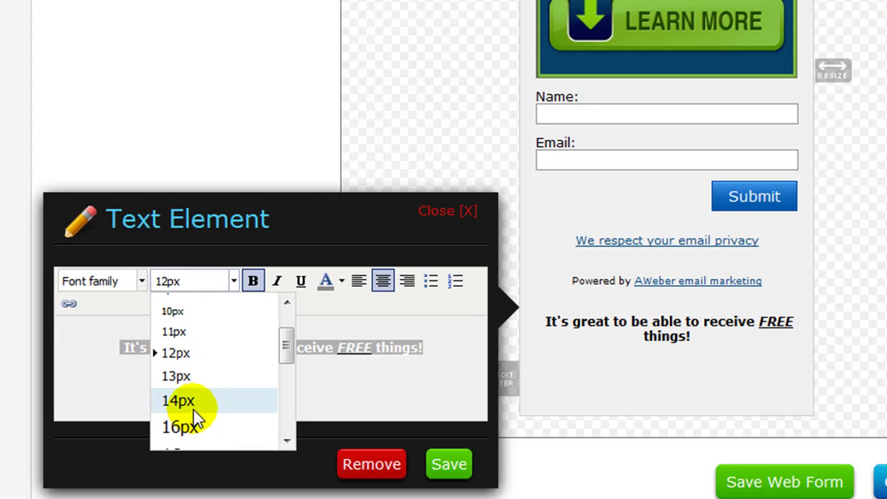
click(196, 400)
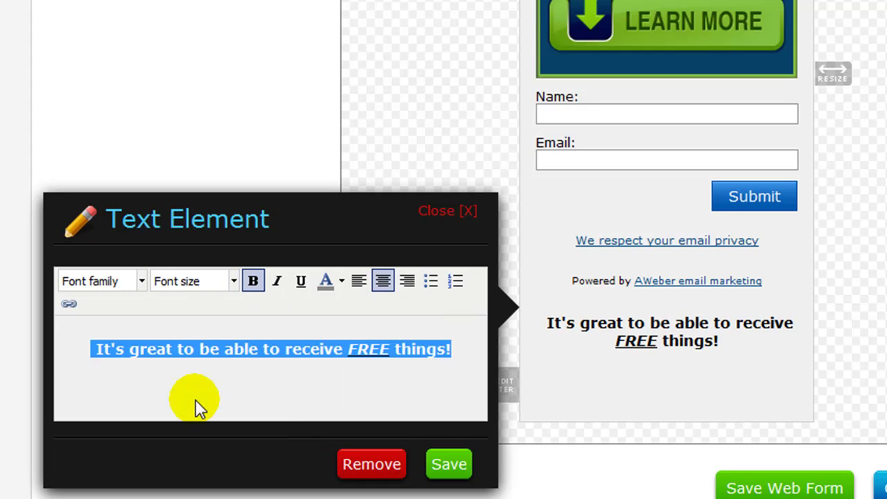
click(196, 401)
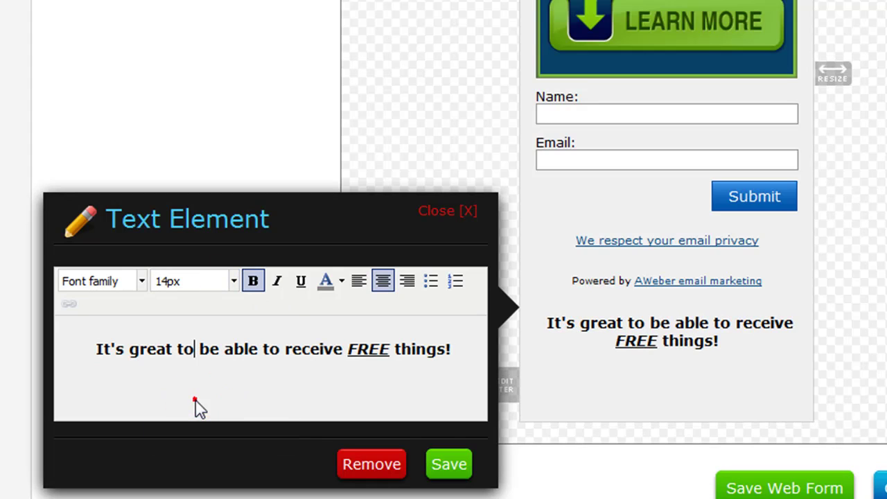
click(139, 282)
scroll(138, 402, down, 1)
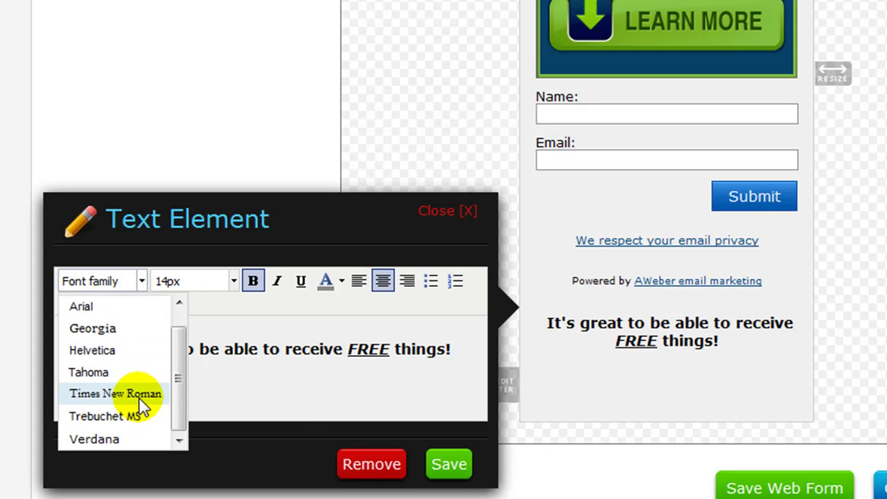
scroll(143, 404, up, 1)
click(333, 362)
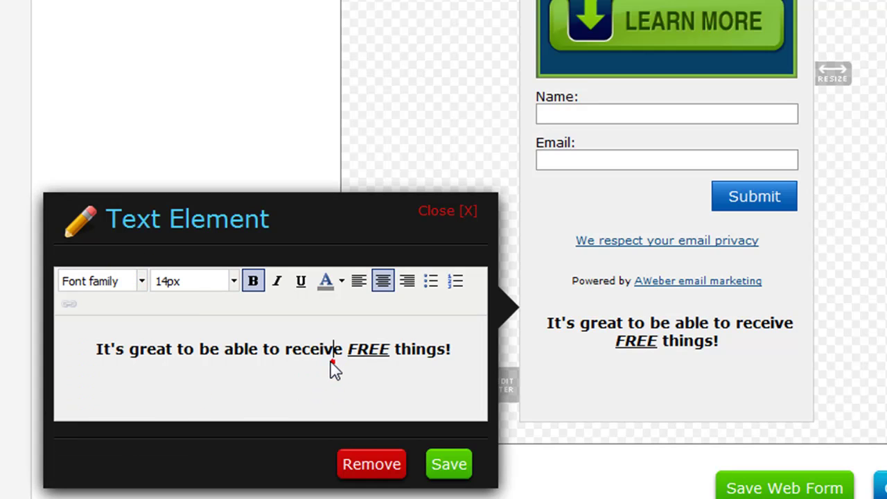
click(463, 352)
Color the line red after briefly trying green and plum.
shift+click(97, 349)
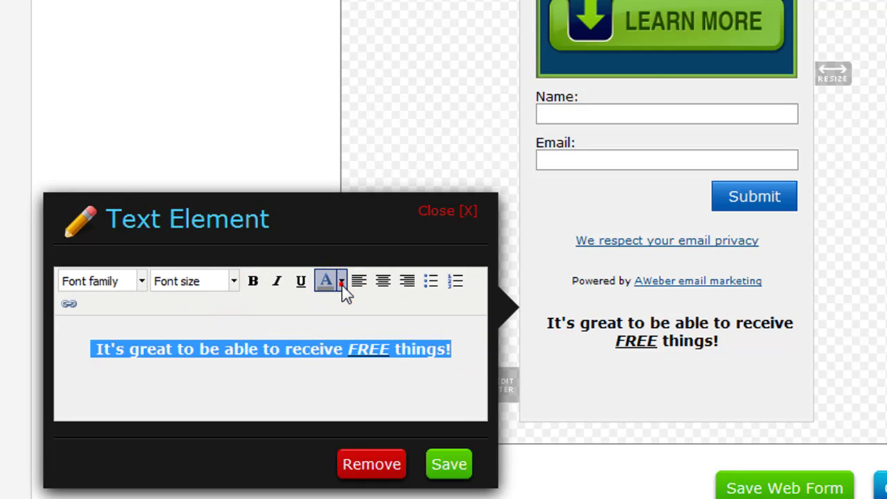
click(342, 284)
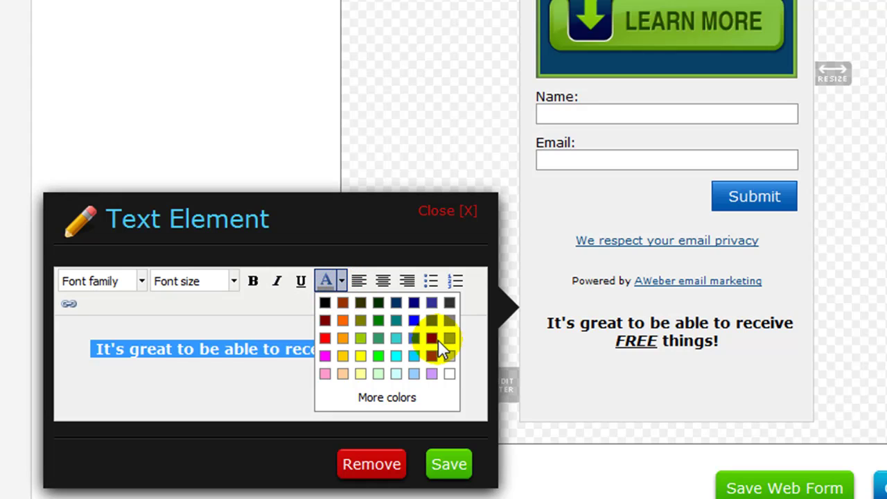
click(375, 320)
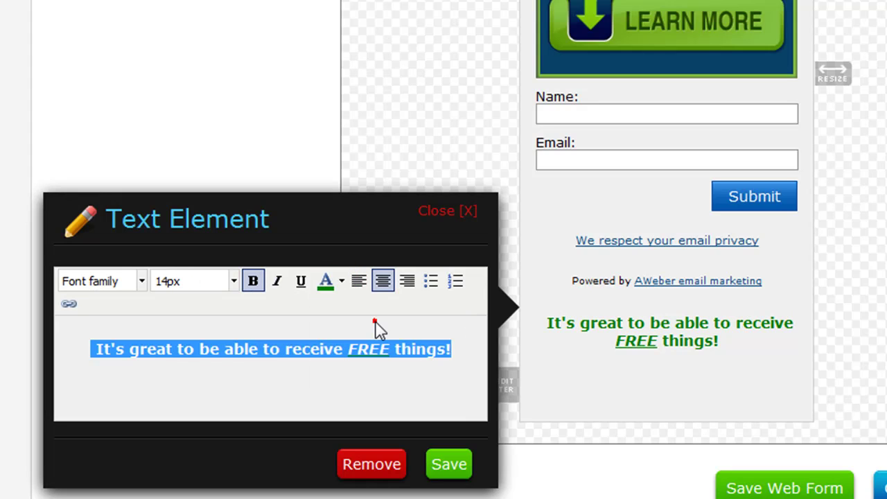
click(341, 284)
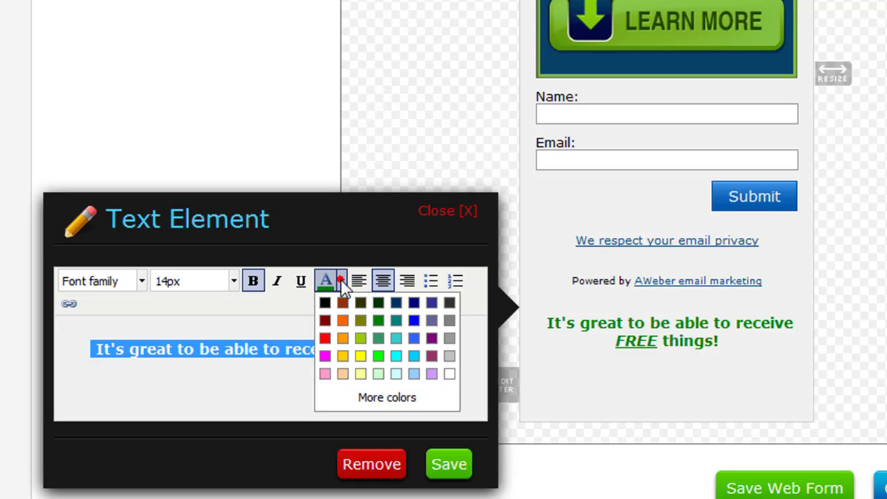
click(329, 337)
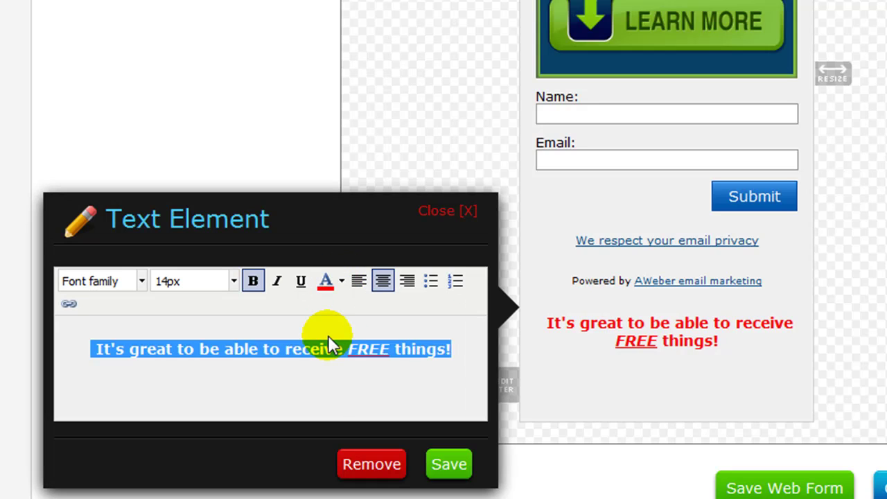
click(340, 283)
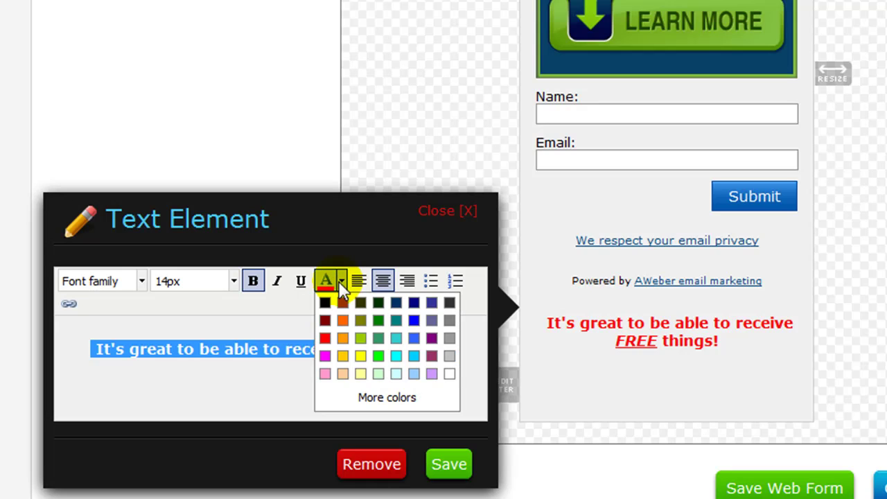
click(430, 354)
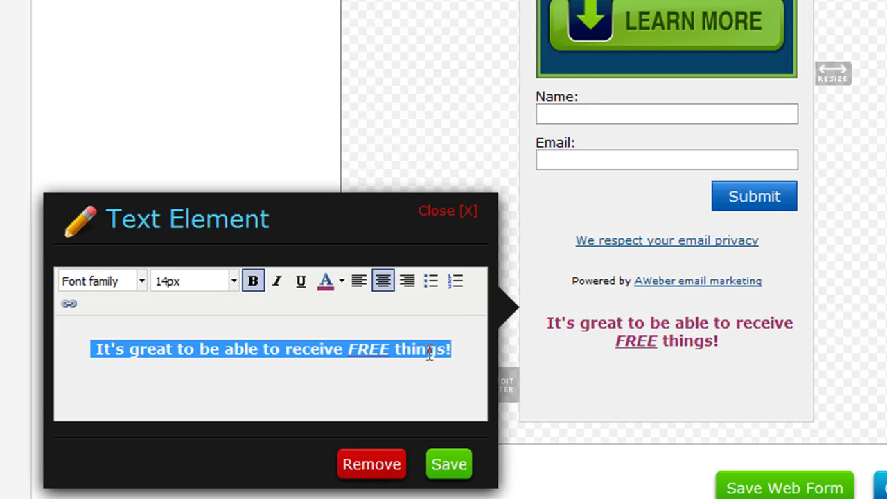
click(341, 283)
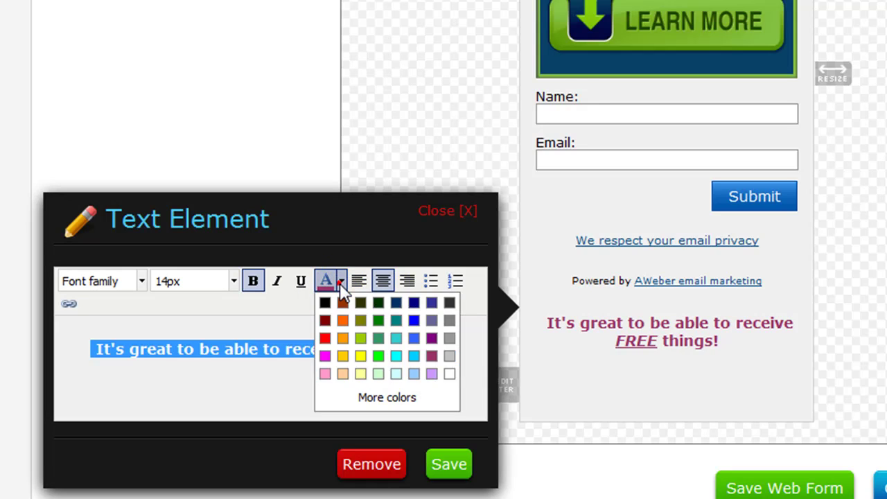
click(324, 338)
click(325, 333)
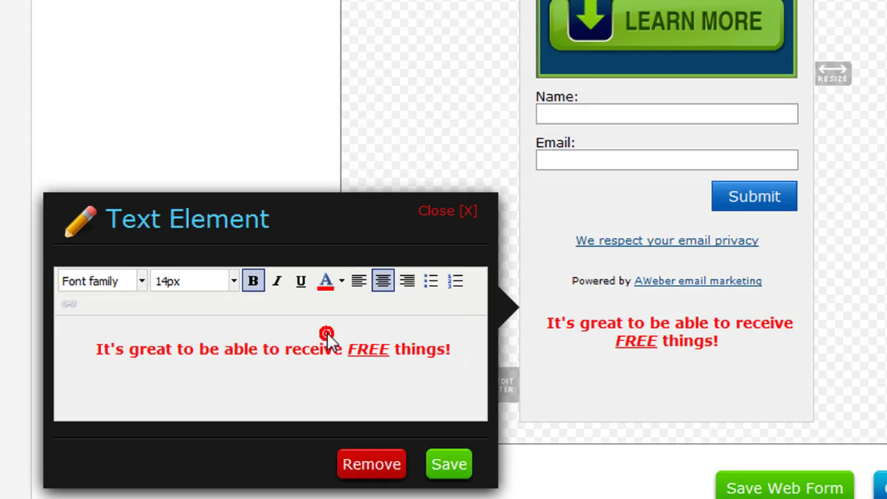
click(449, 466)
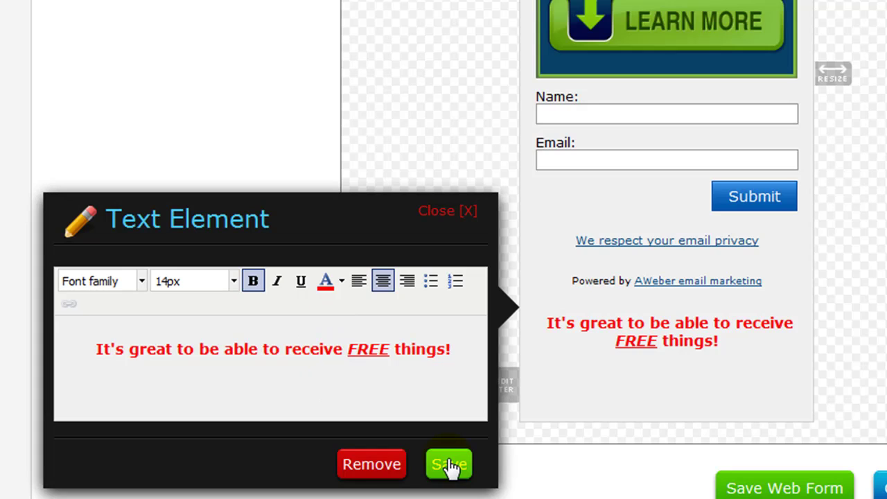
Save the text element and drag the red line above the email-privacy link.
click(449, 466)
mouse_move(670, 331)
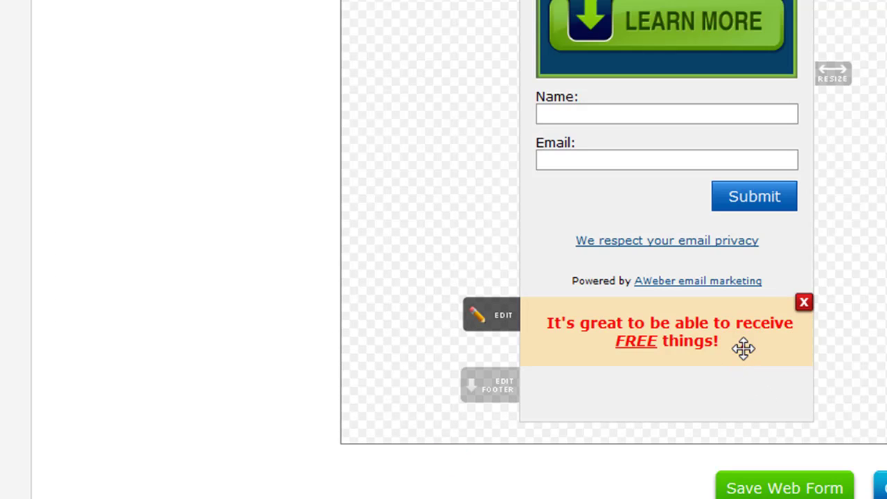
drag(744, 349, 750, 266)
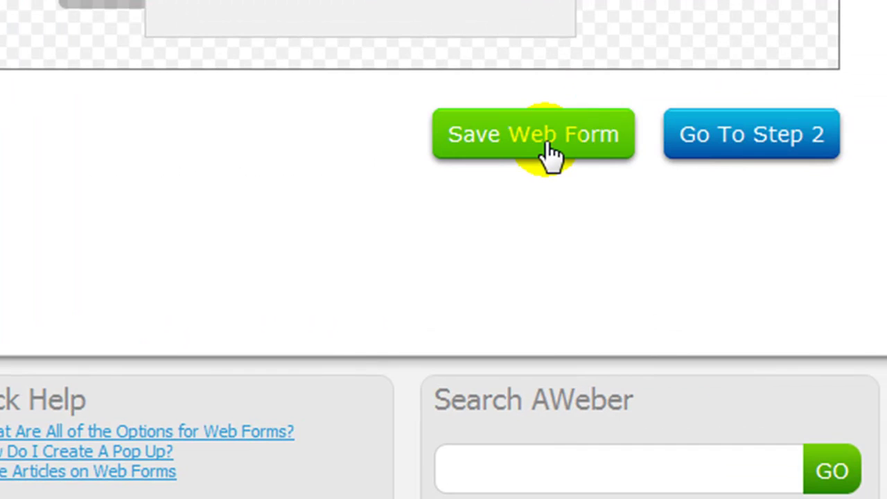
scroll(683, 288, up, 10)
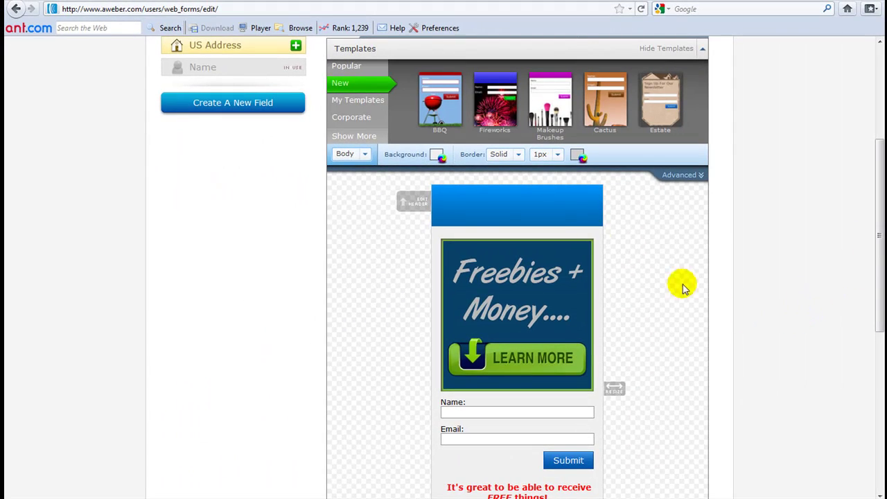